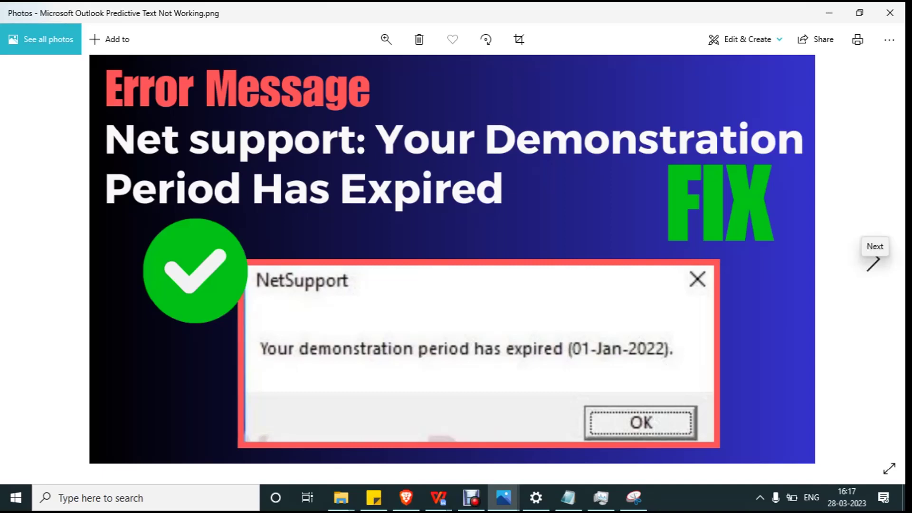
Review the NetSupport expired-demonstration error image and the picture listing the five fixes.
left_click(873, 263)
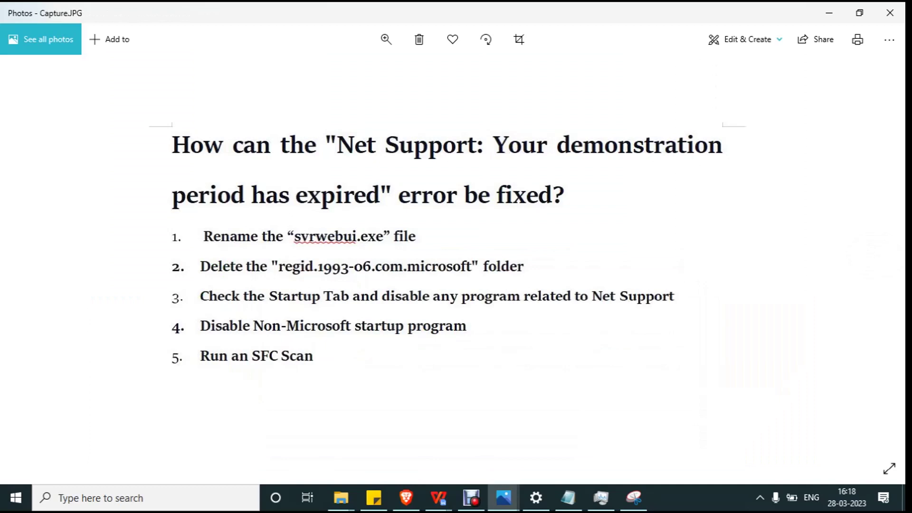
key("Left")
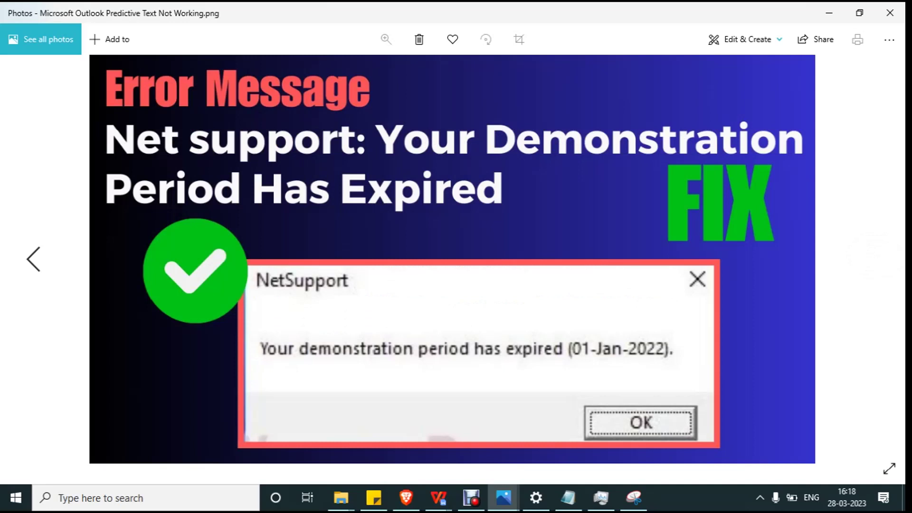
key("Right")
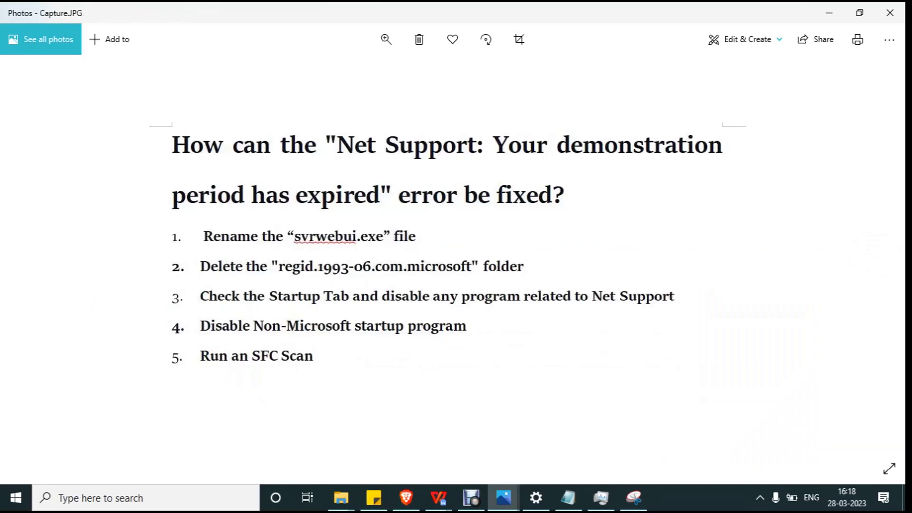
Switch to File Explorer, open Local Disk (C:) and check that hidden items are set to show.
mouse_move(341, 497)
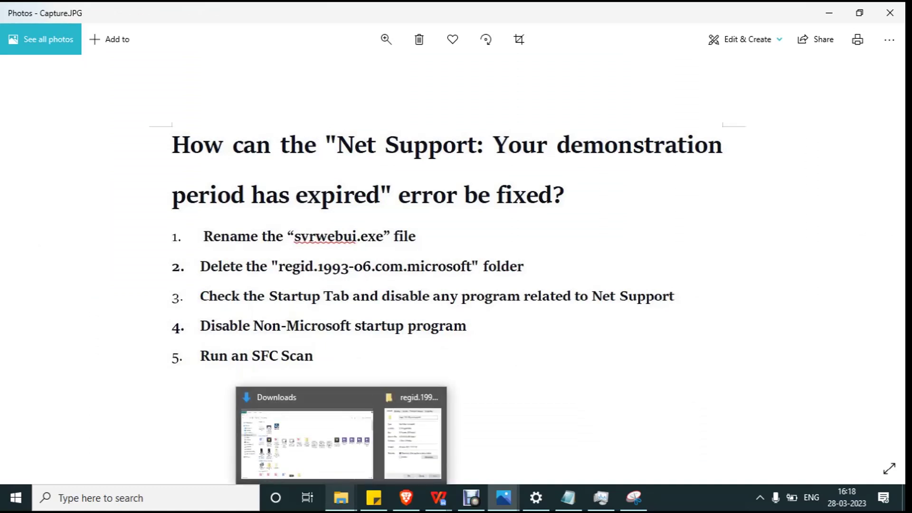
left_click(306, 442)
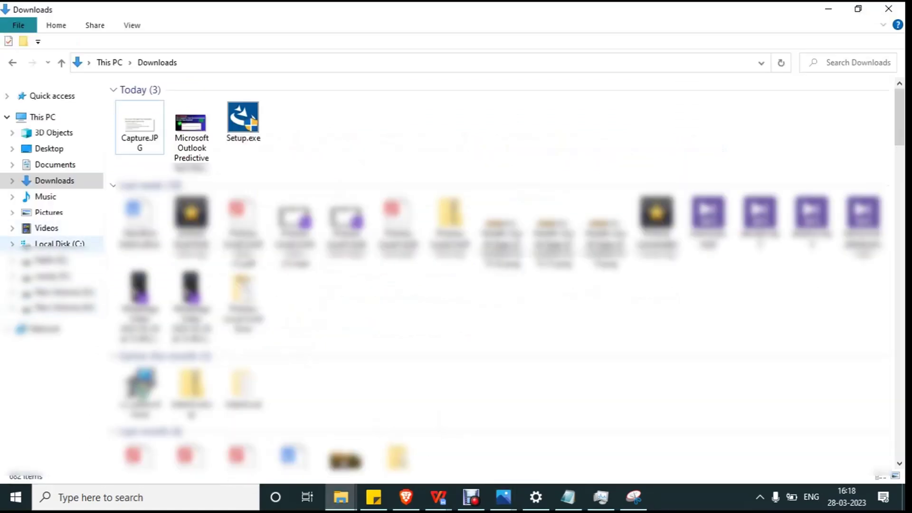
left_click(55, 243)
left_click(132, 25)
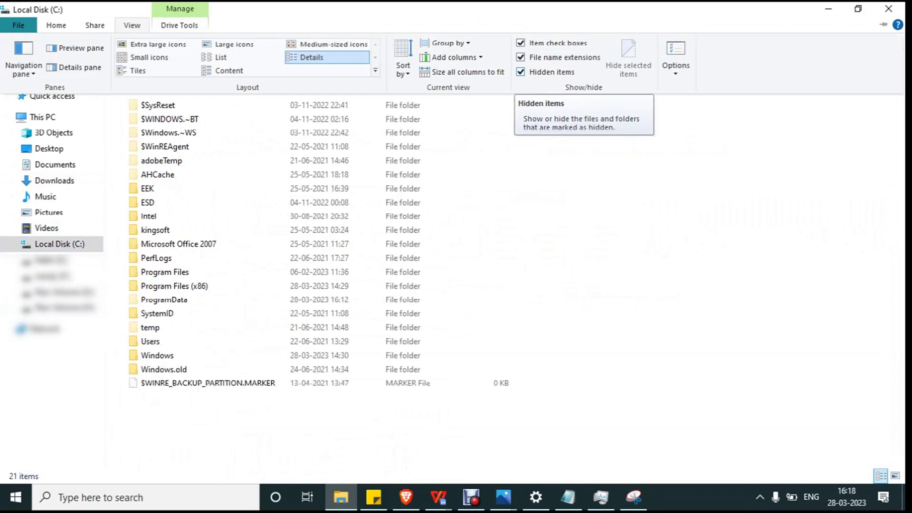
left_click(566, 304)
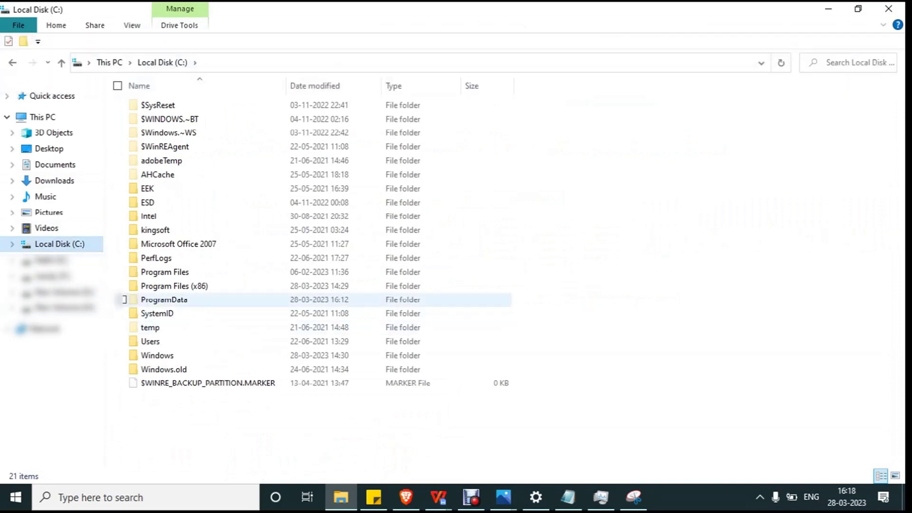
In ProgramData's regid.1991-06.com.microsoft folder, rename the svrwebui.exe folder to svrwebui.exe~~~.
double_click(164, 299)
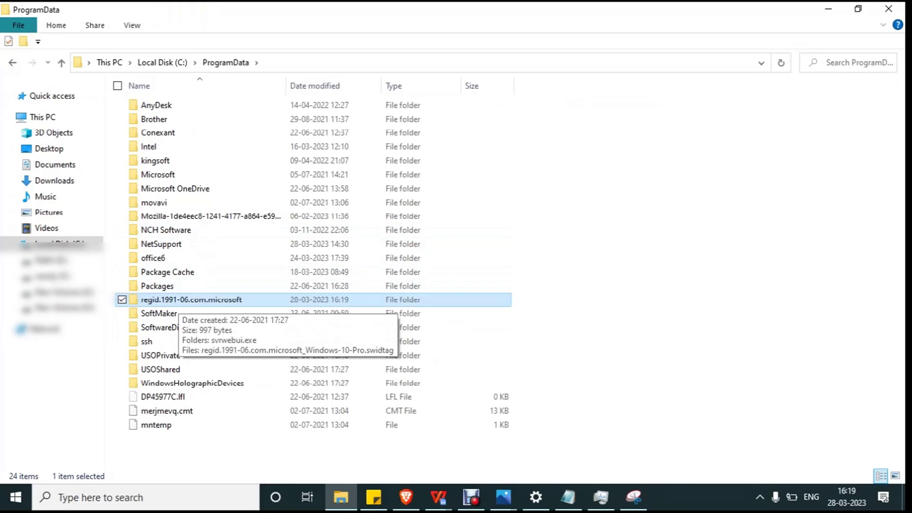
double_click(179, 300)
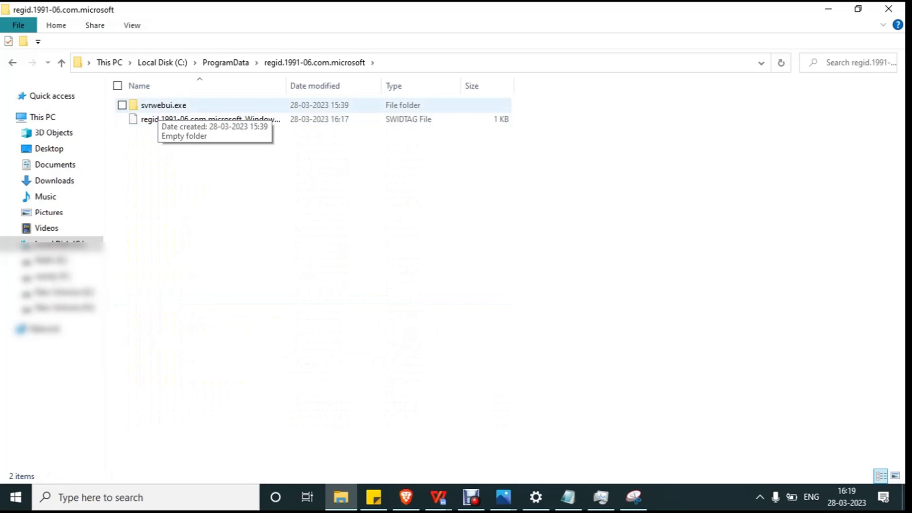
left_click(158, 108)
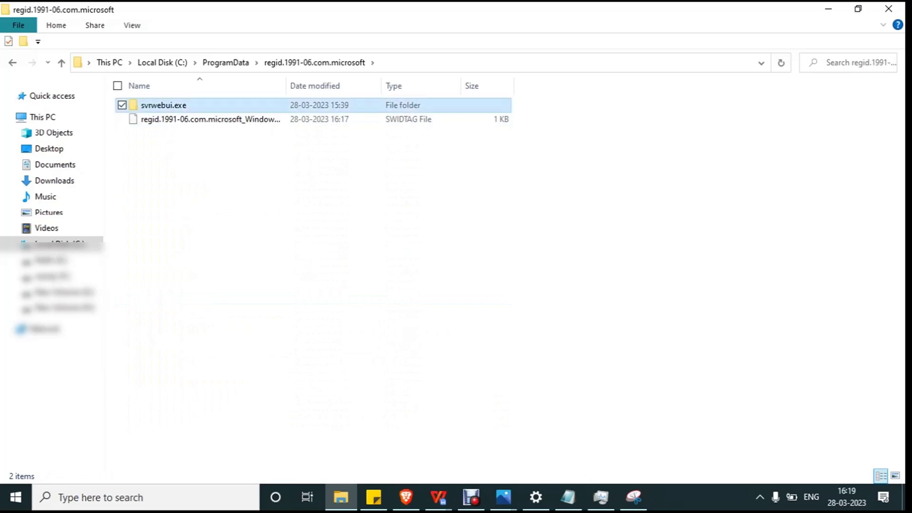
right_click(158, 108)
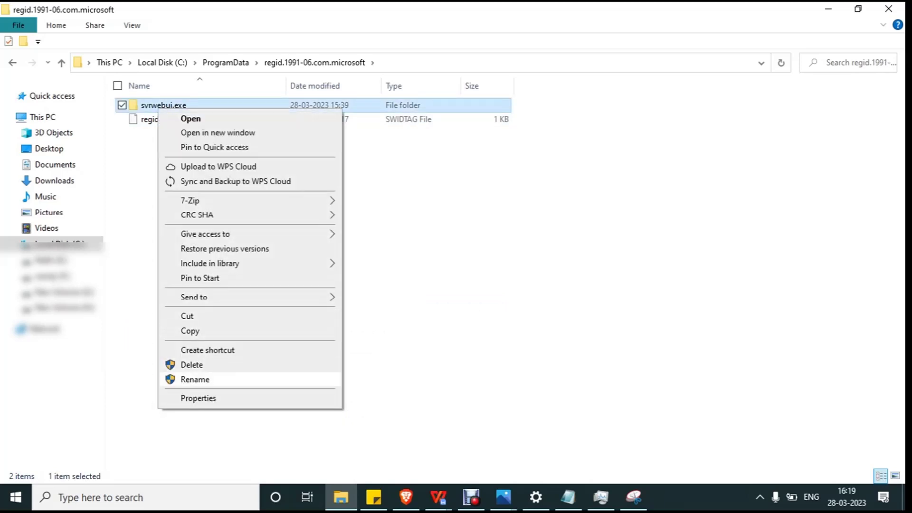
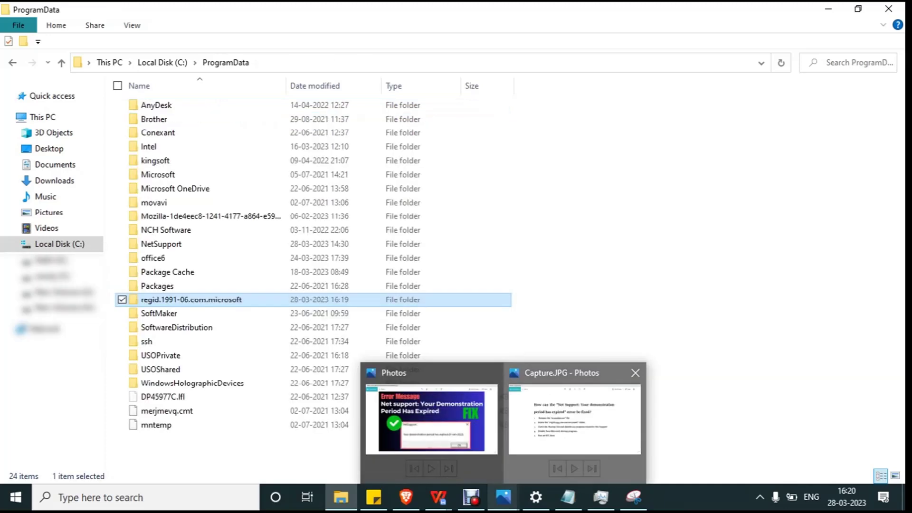
Consult the fix list in Photos, and delete the regid.1991-06.com.microsoft folder from ProgramData with administrator permission.
left_click(539, 427)
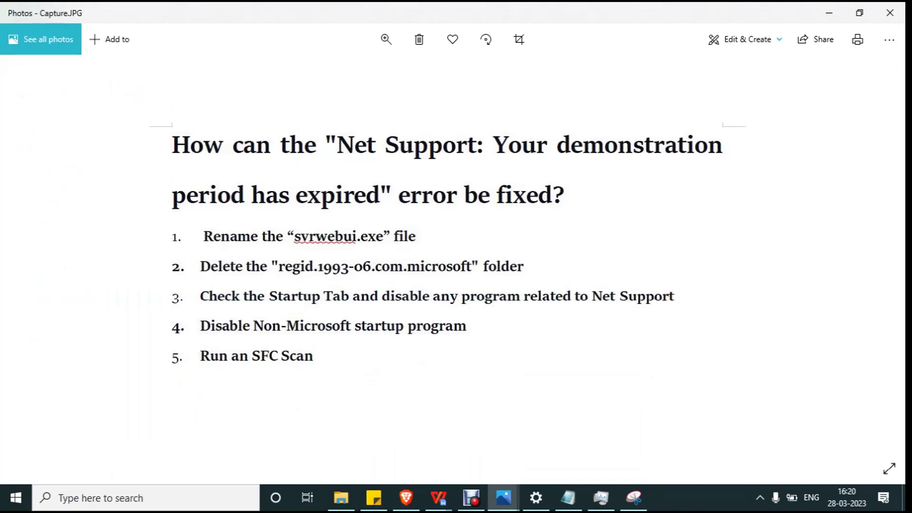
left_click(341, 497)
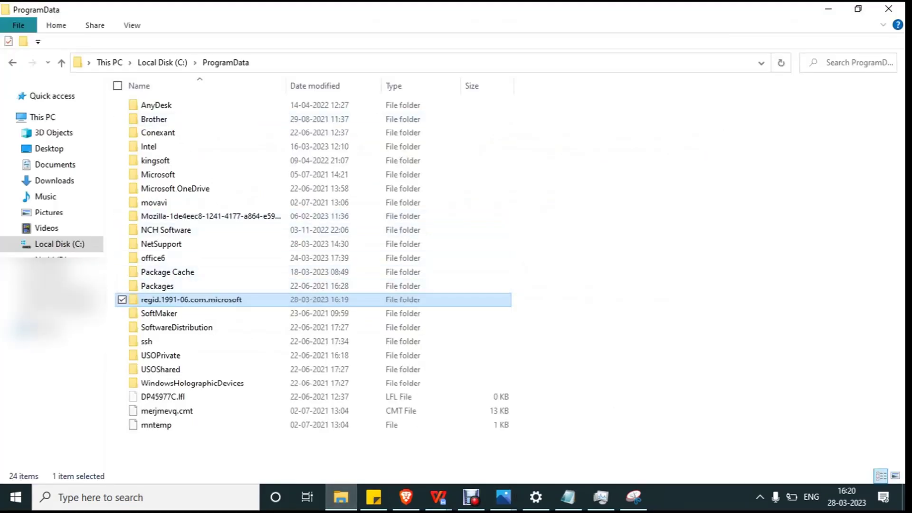
mouse_move(152, 300)
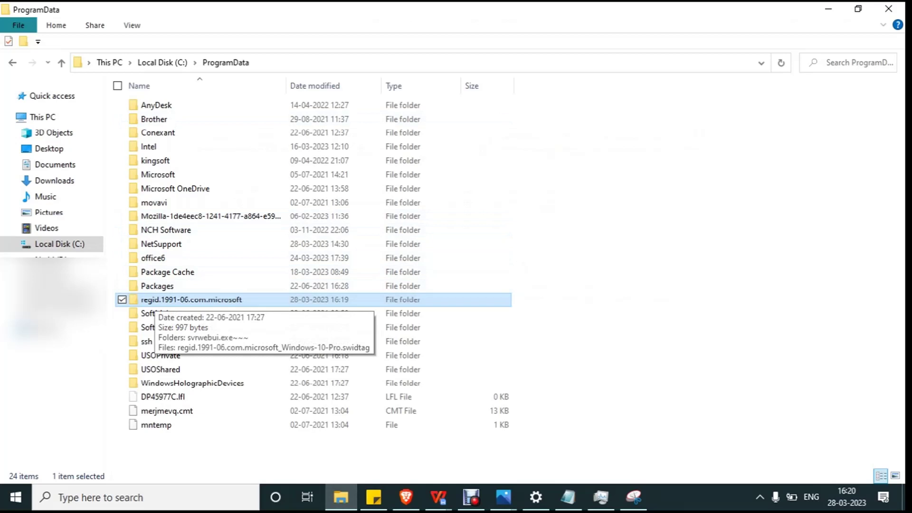
key("Delete")
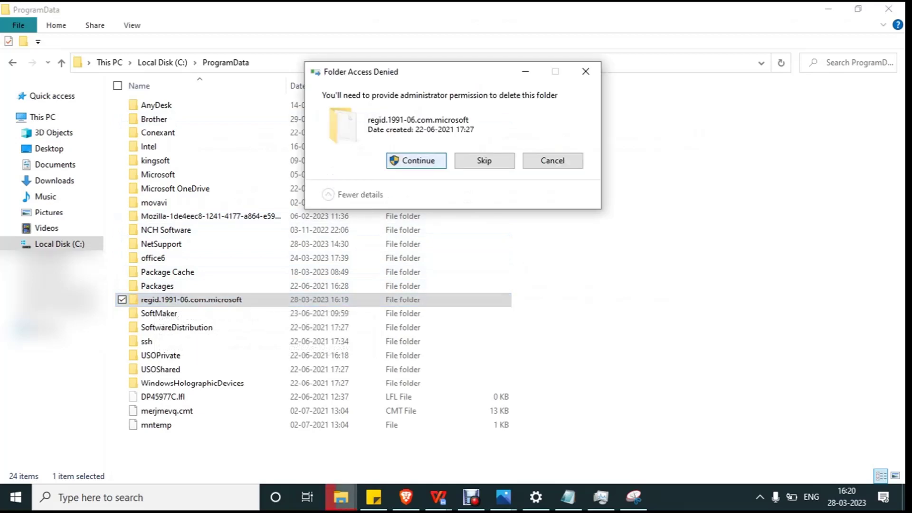
key("Return")
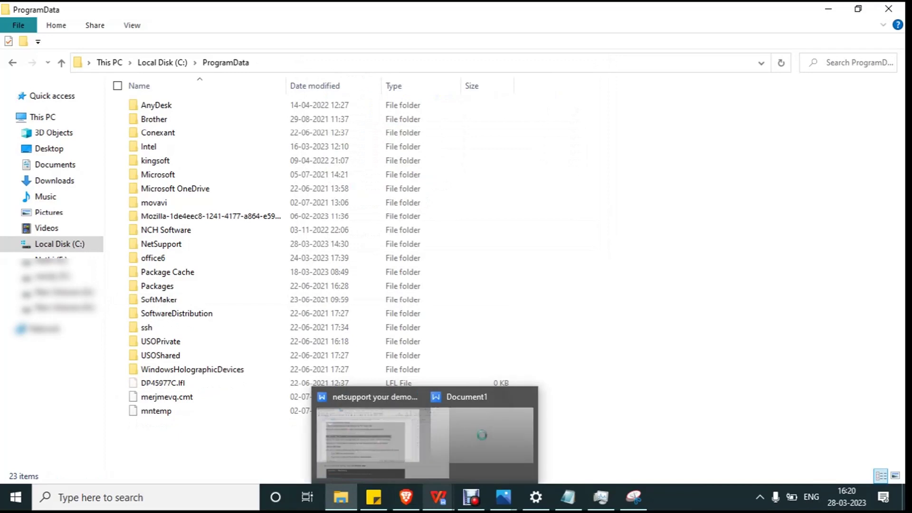
Bring up the fix list in WPS Writer and check Task Manager's start-up programs for NetSupport entries.
left_click(511, 442)
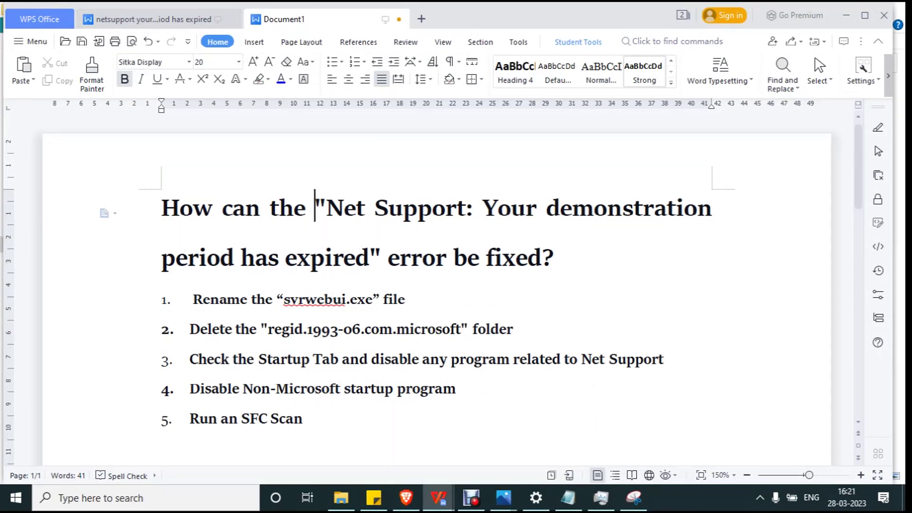
key("ctrl+shift+Escape")
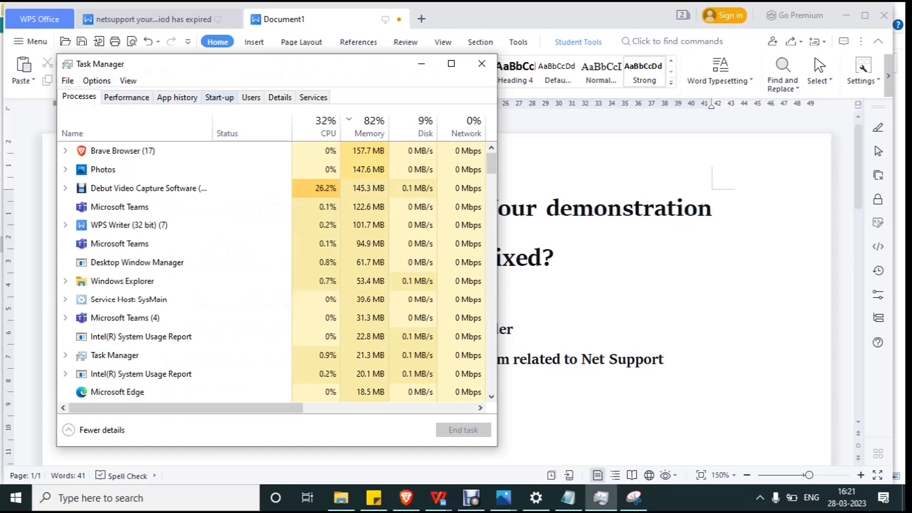
left_click(219, 97)
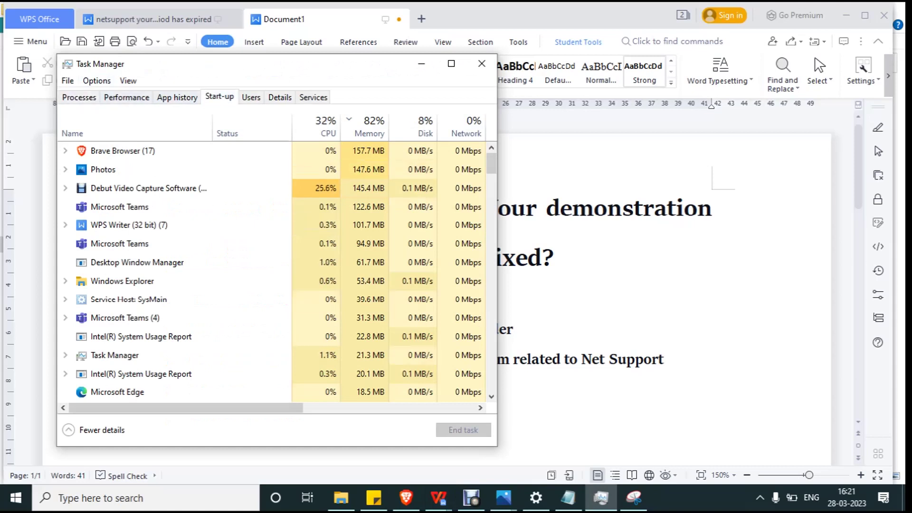
left_click_drag(256, 64, 565, 65)
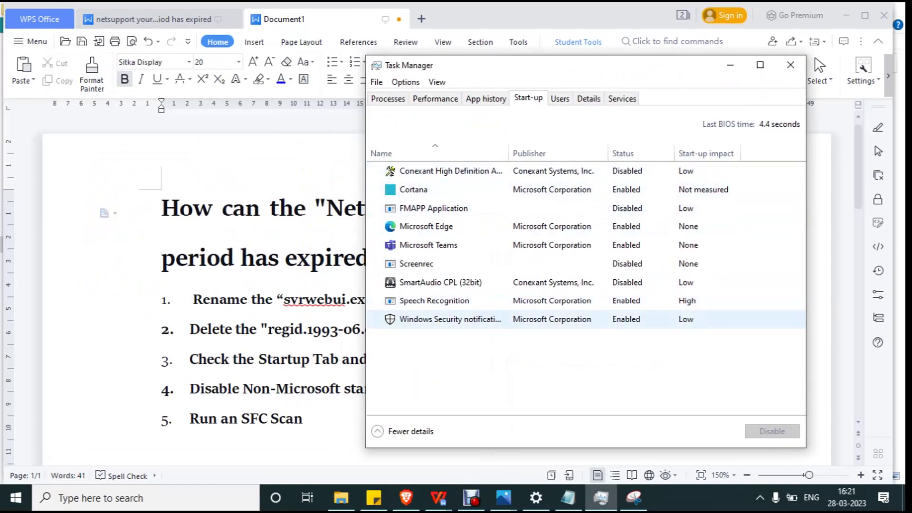
left_click_drag(557, 73, 660, 72)
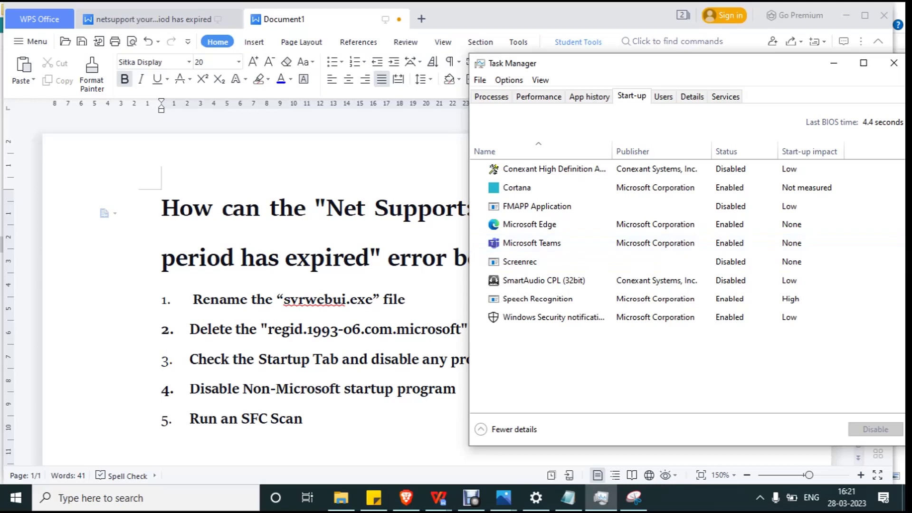
left_click_drag(665, 65, 584, 65)
left_click(752, 63)
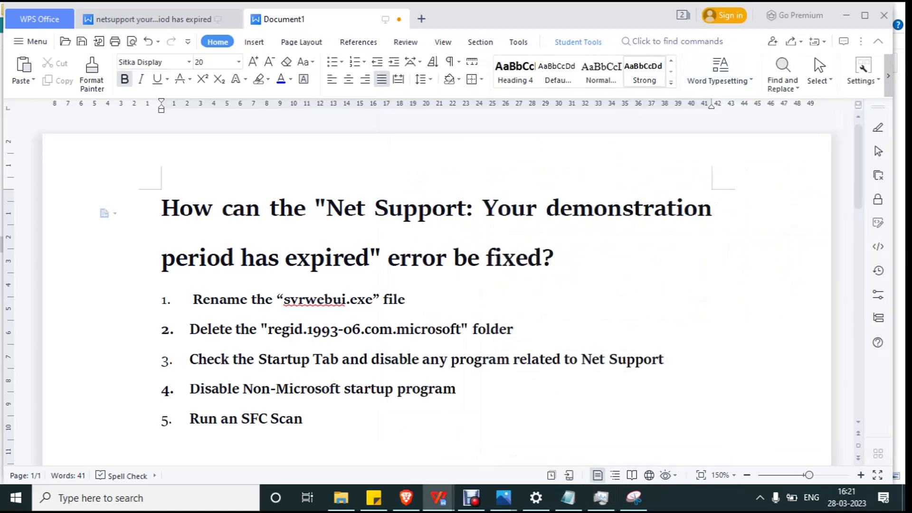
Disable Microsoft Edge and Microsoft Teams as start-up programs in Task Manager, and close it.
mouse_move(601, 497)
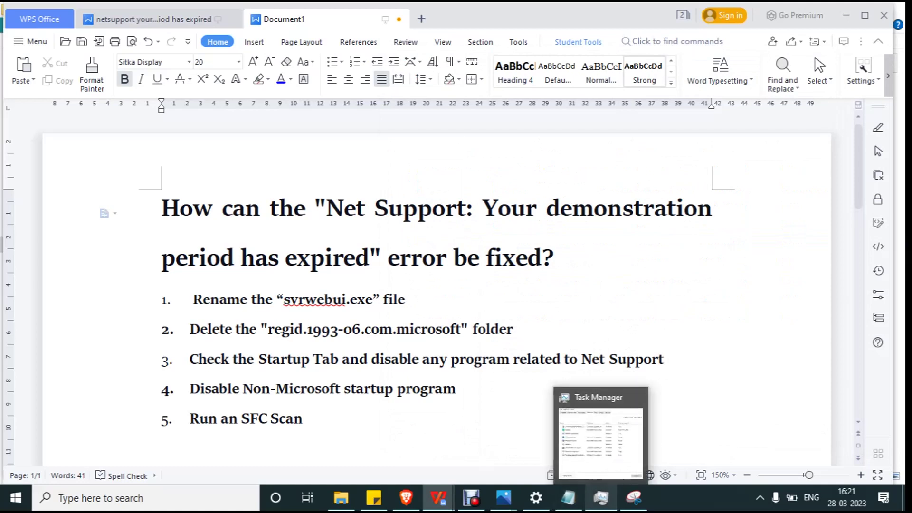
left_click(600, 497)
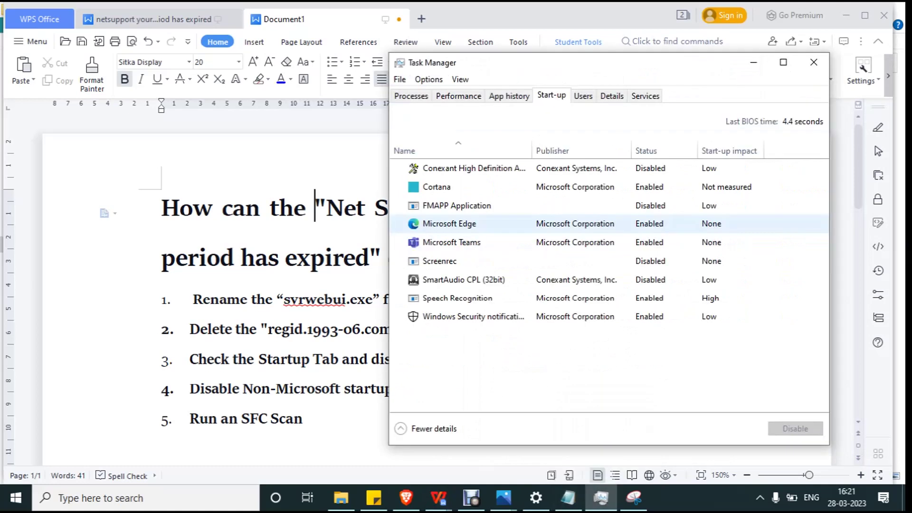
left_click(498, 223)
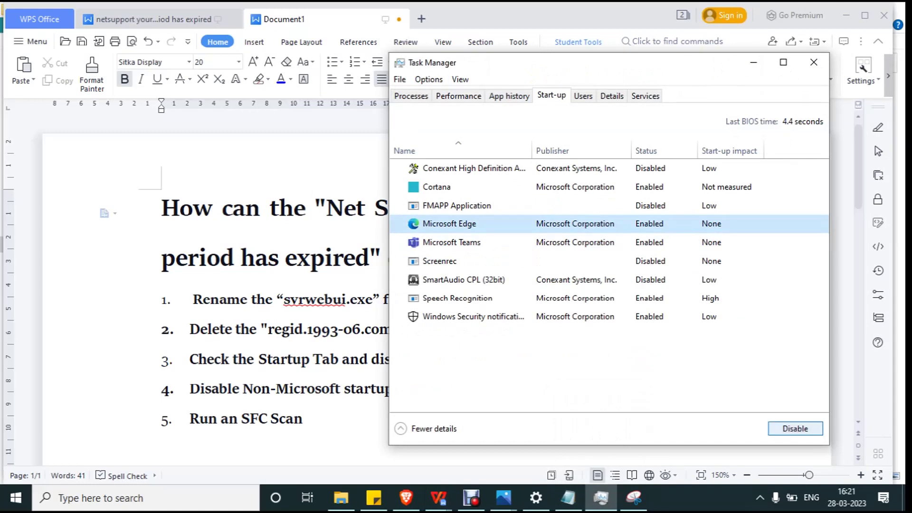
left_click(795, 429)
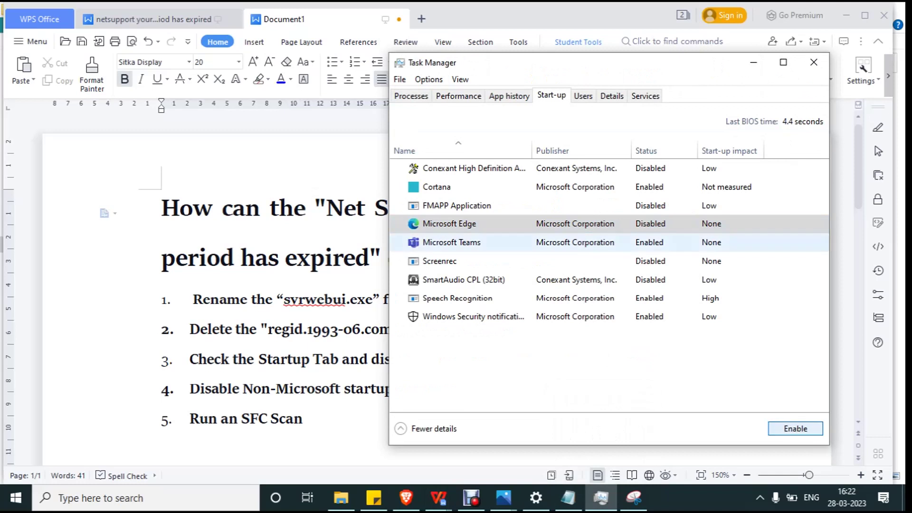
left_click(452, 242)
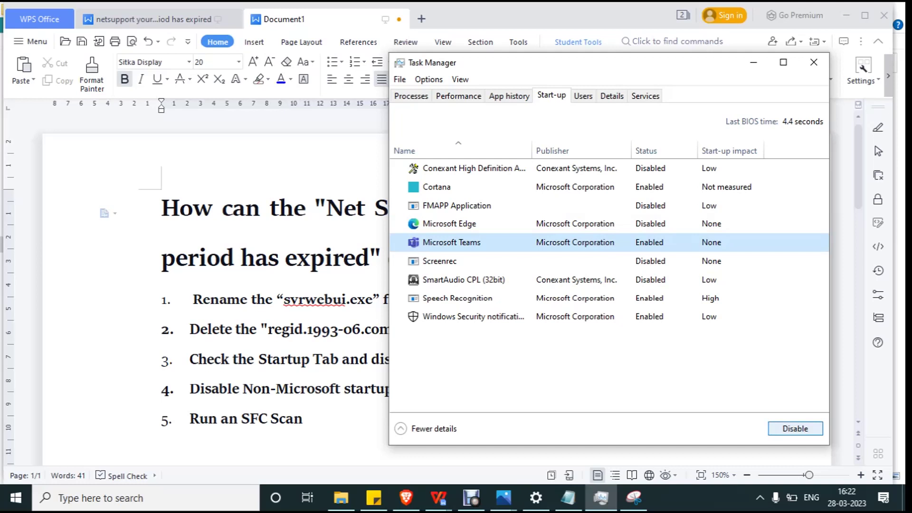
left_click(795, 428)
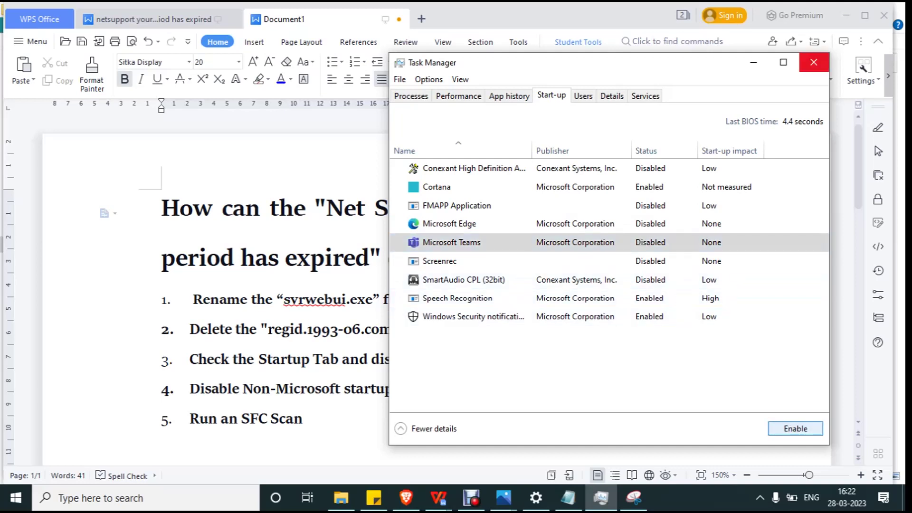
left_click(814, 63)
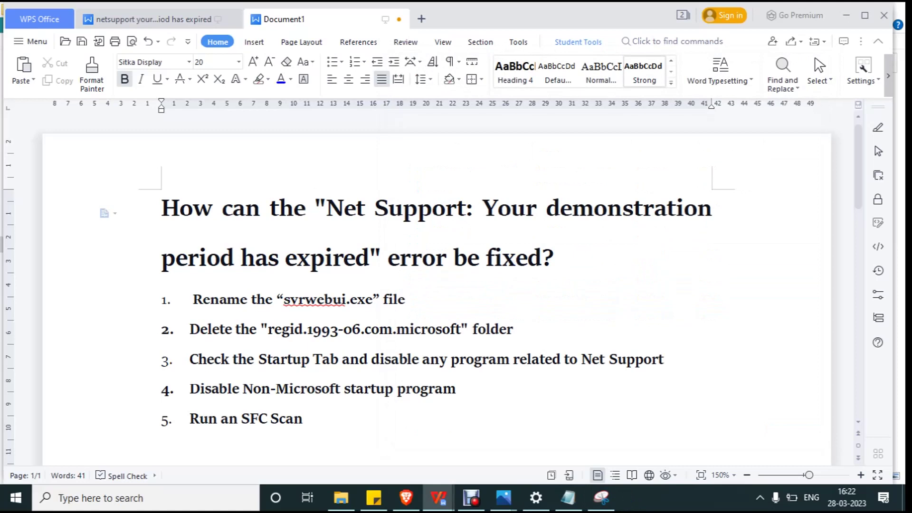
Open Command Prompt as administrator and run the system file check with sfc/scannow.
key("super")
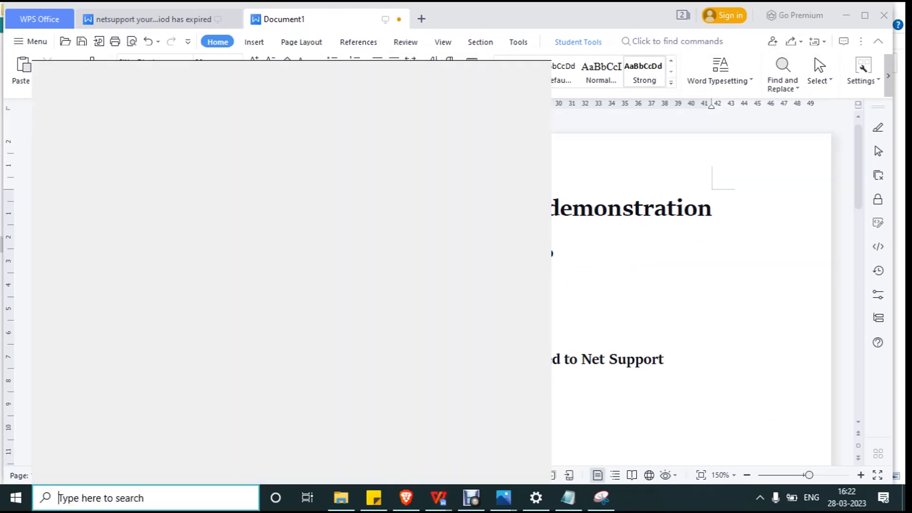
type("cmd")
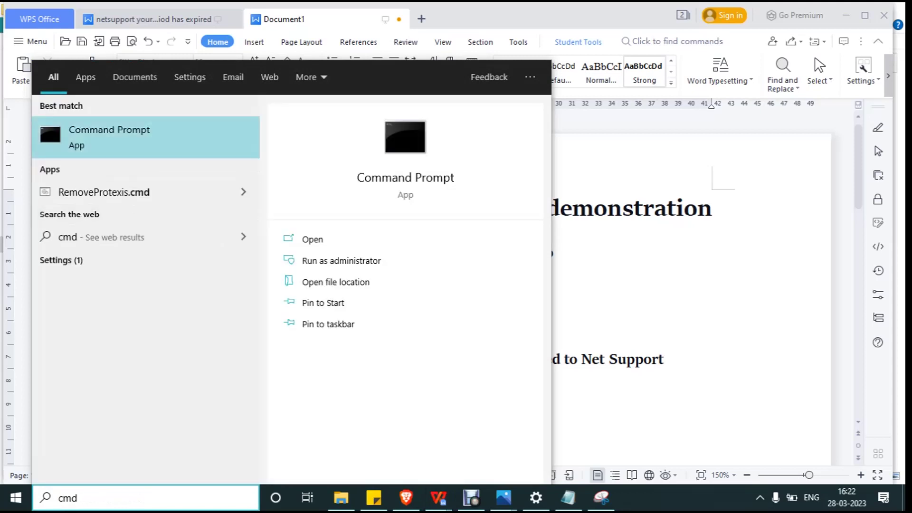
right_click(138, 151)
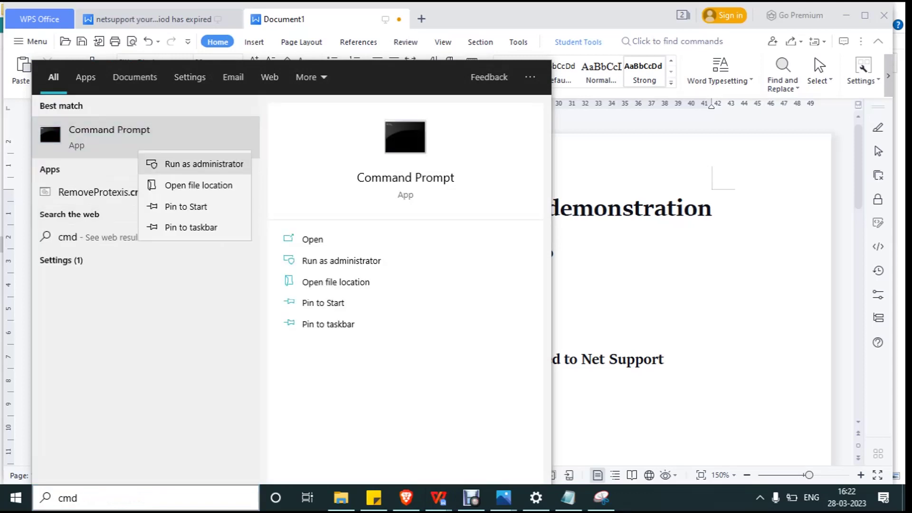
key("Return")
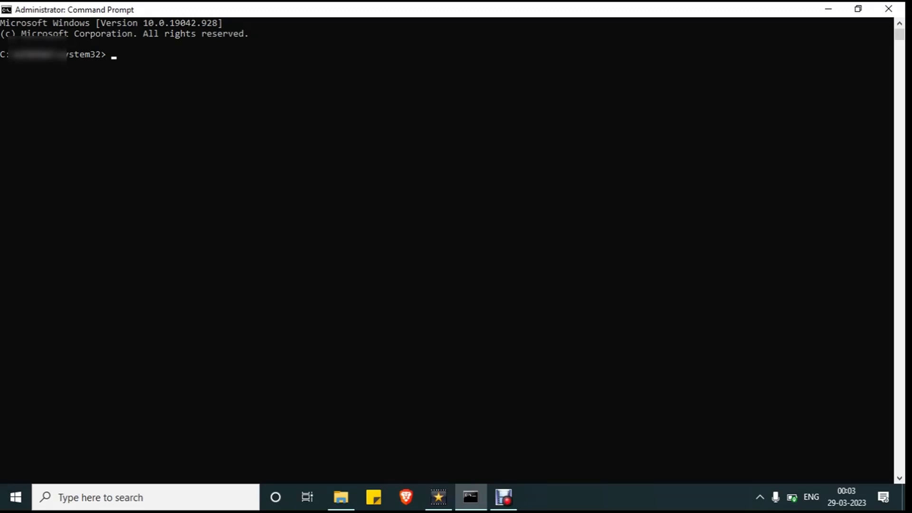
type("sfc/scannow")
key("Return")
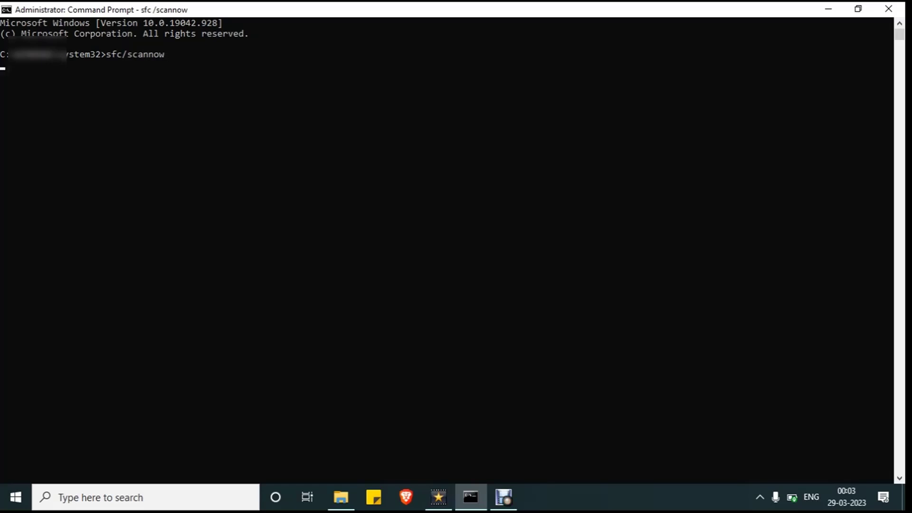